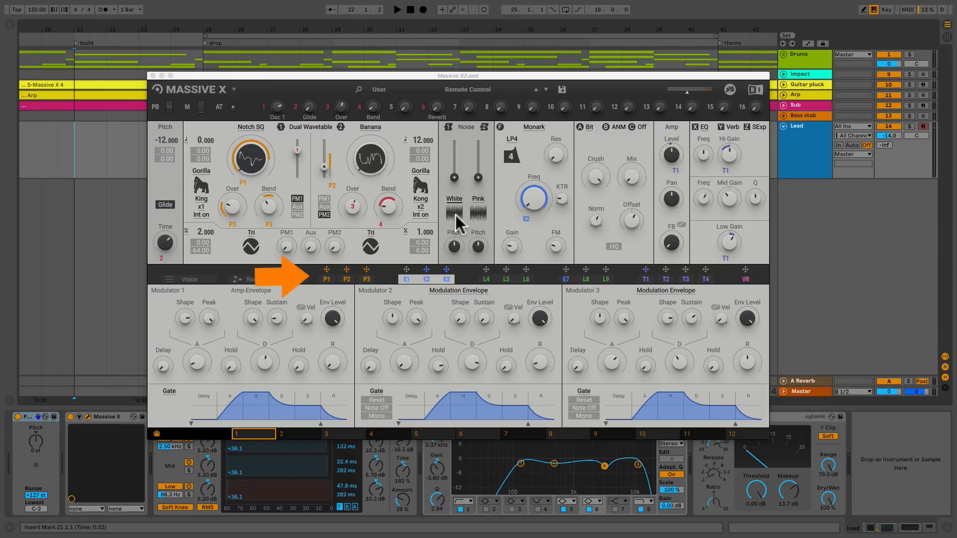
Step: Show P1's spike shape and the OneShot remote-launch grid in the Lead patch
left_click(327, 281)
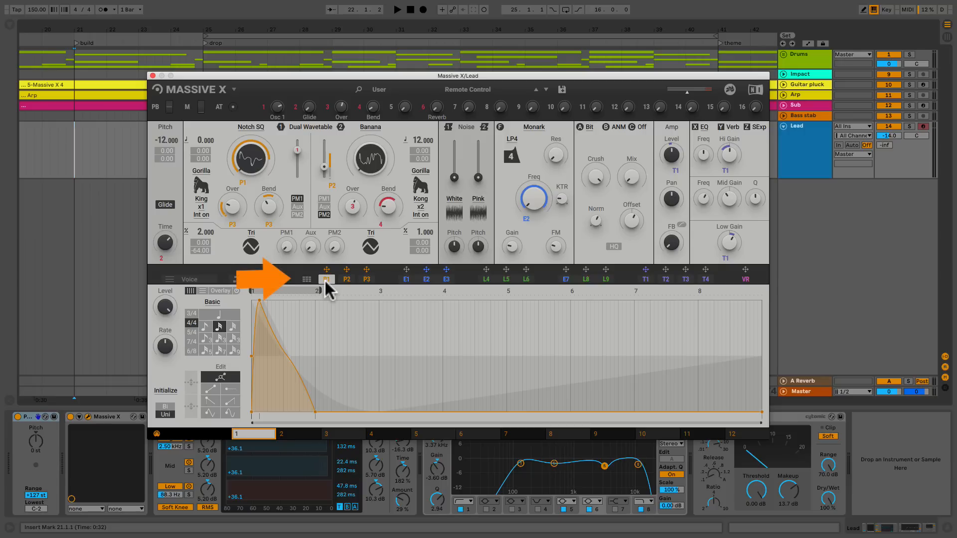
left_click(307, 280)
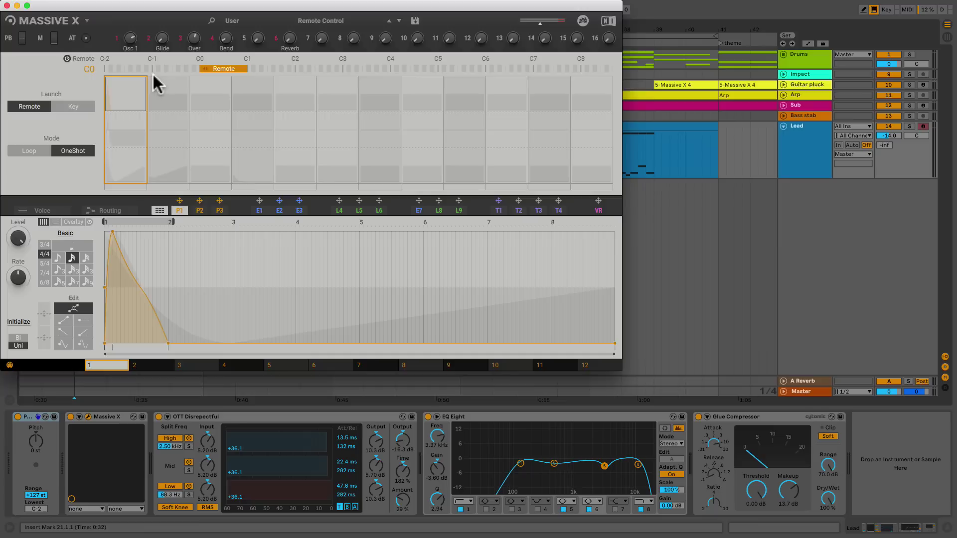
Step: Start the arrangement playing and bring the Lead's Massive X back up on its performer grid
left_click(153, 75)
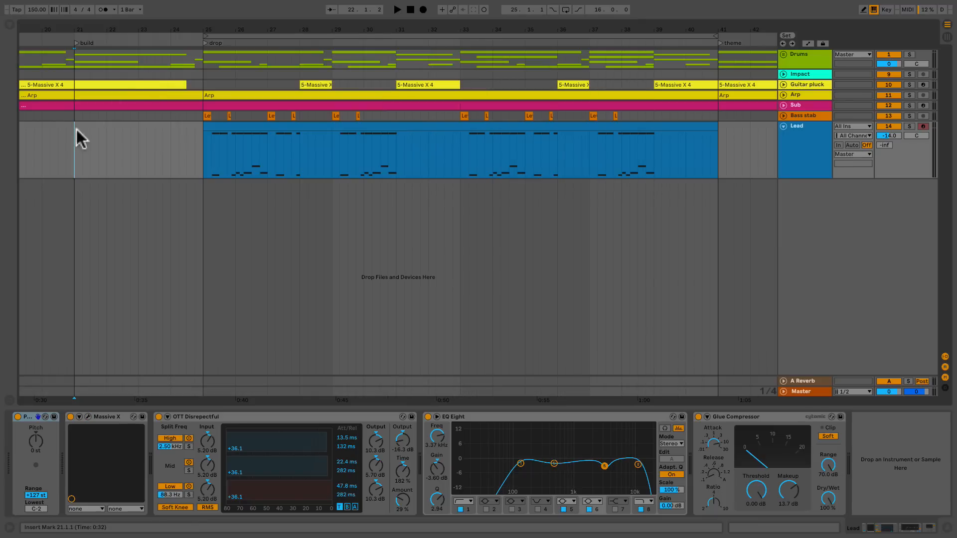
key("space")
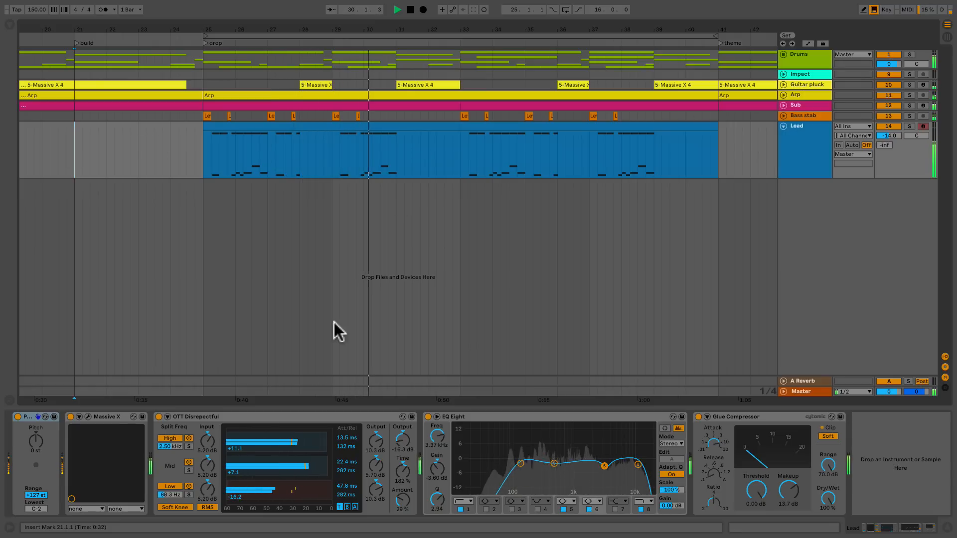
left_click(86, 414)
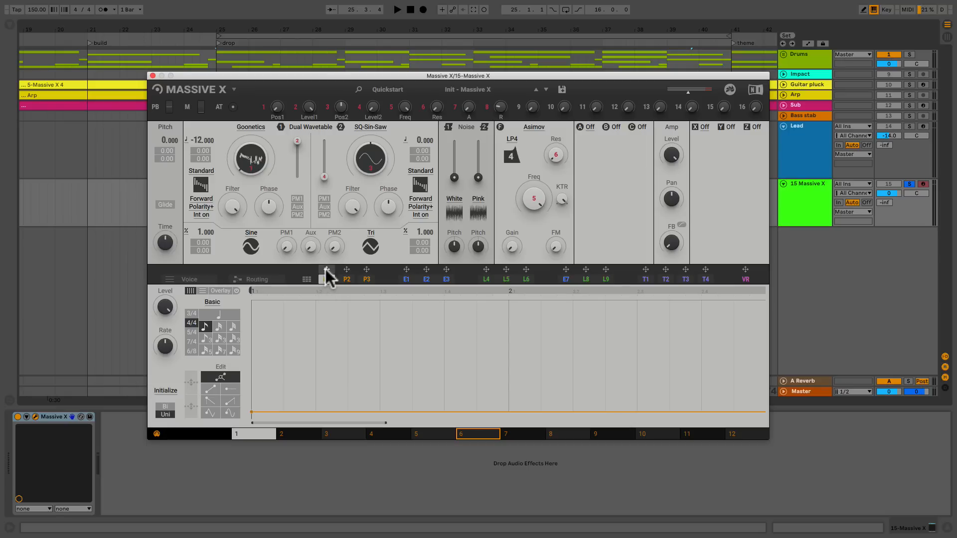
Step: Assign P1 as modulator of oscillator 1's Goonetics wavetable position
left_click_drag(325, 269, 239, 181)
left_click(243, 181)
Step: Shape P1 as a triangle peaking at full level and back to zero by bar 2, then play slot 6
left_click_drag(357, 413, 343, 315)
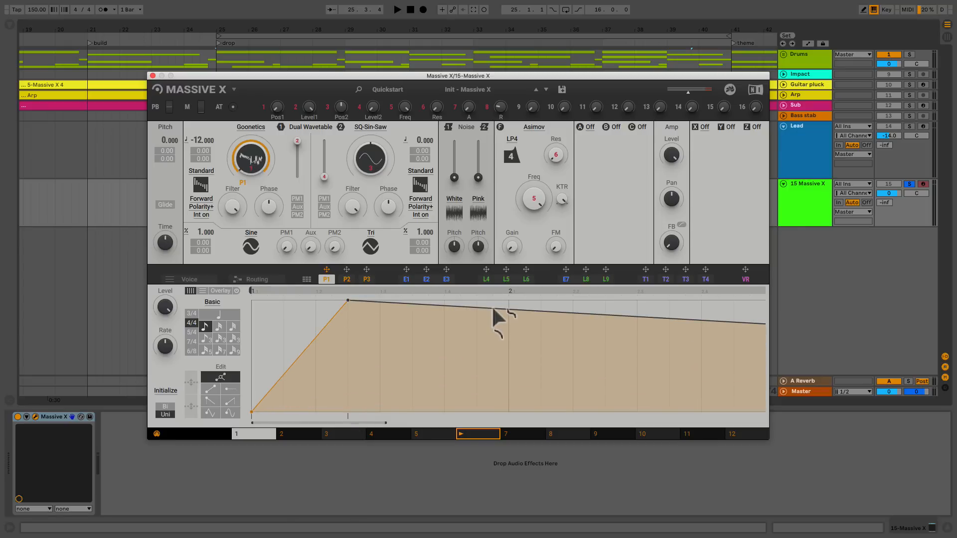
left_click(497, 308)
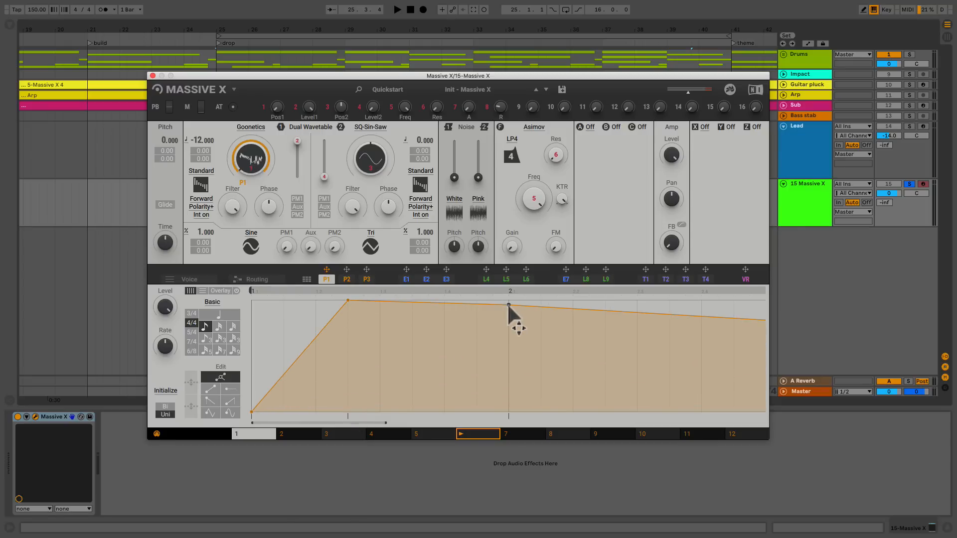
left_click_drag(509, 308, 502, 434)
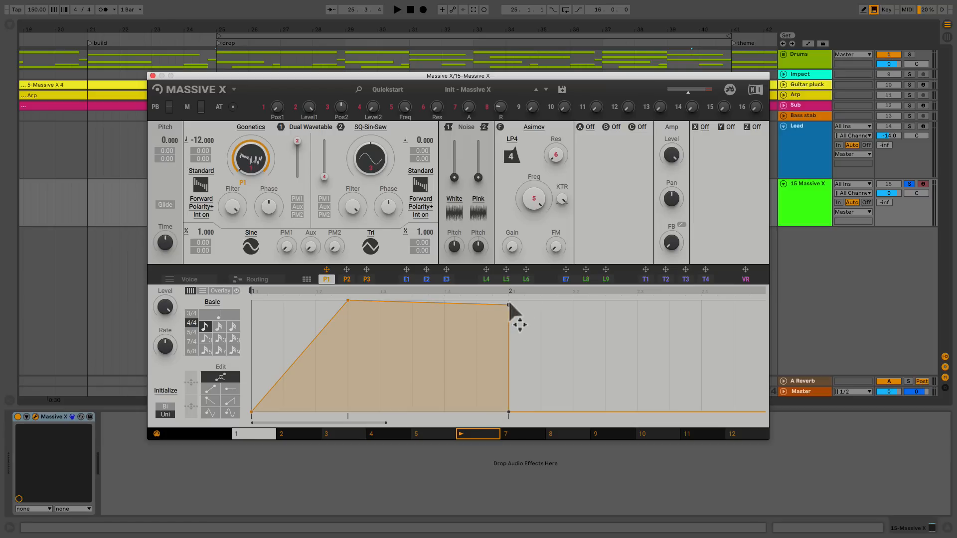
left_click_drag(508, 306, 499, 447)
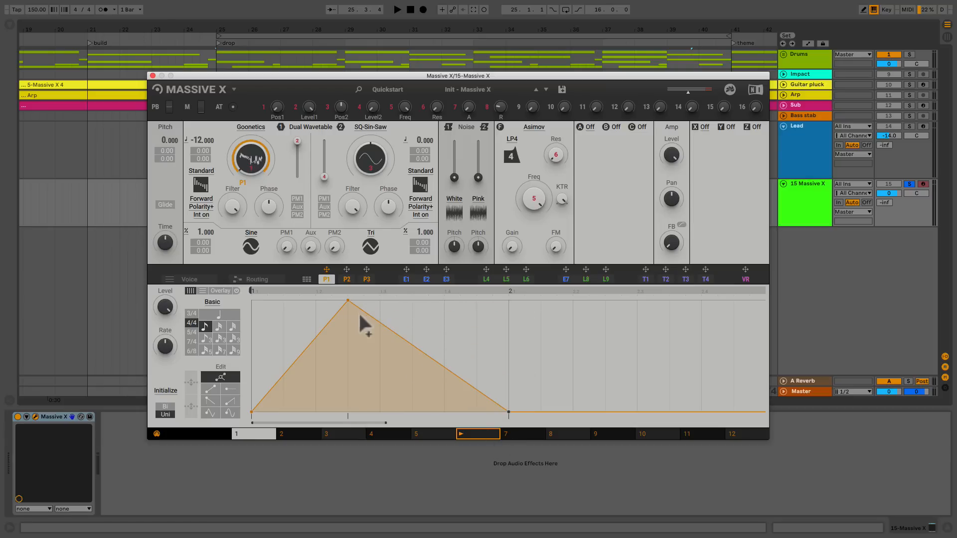
left_click(458, 427)
Step: Switch the performer grid's launching from Remote to Key, keeping Loop mode
left_click(307, 279)
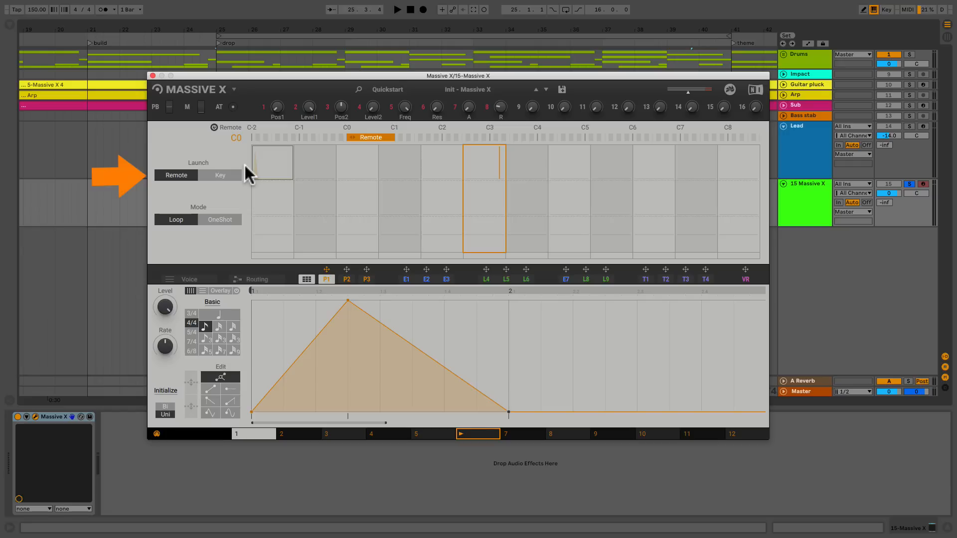
left_click(227, 176)
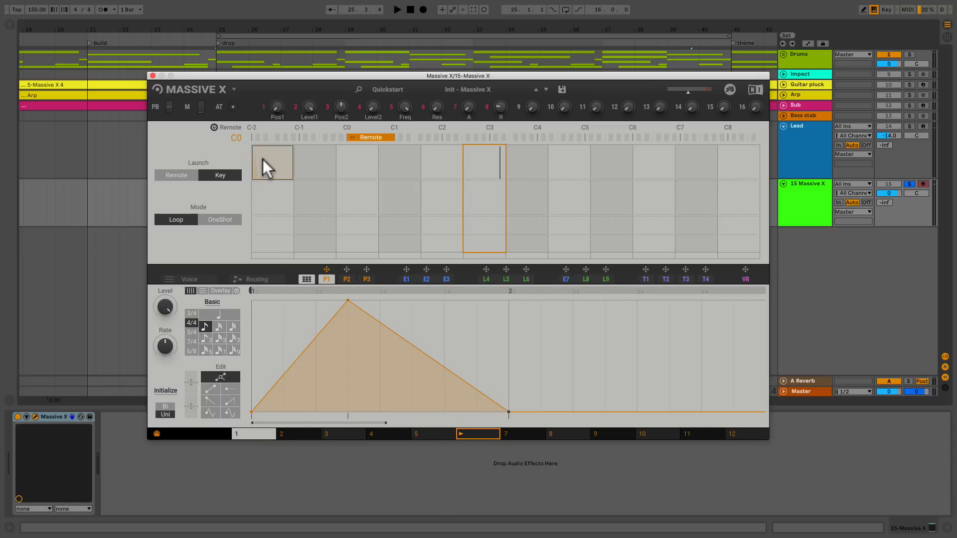
Step: Audition the C3 cell, then make the first slot C-2 hold the triangle and edit it
left_click(483, 162)
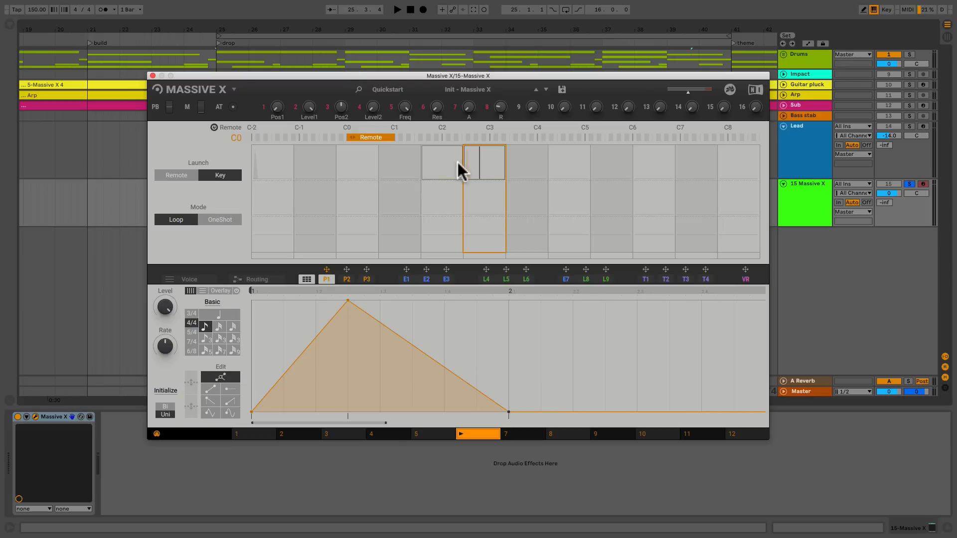
left_click(275, 166)
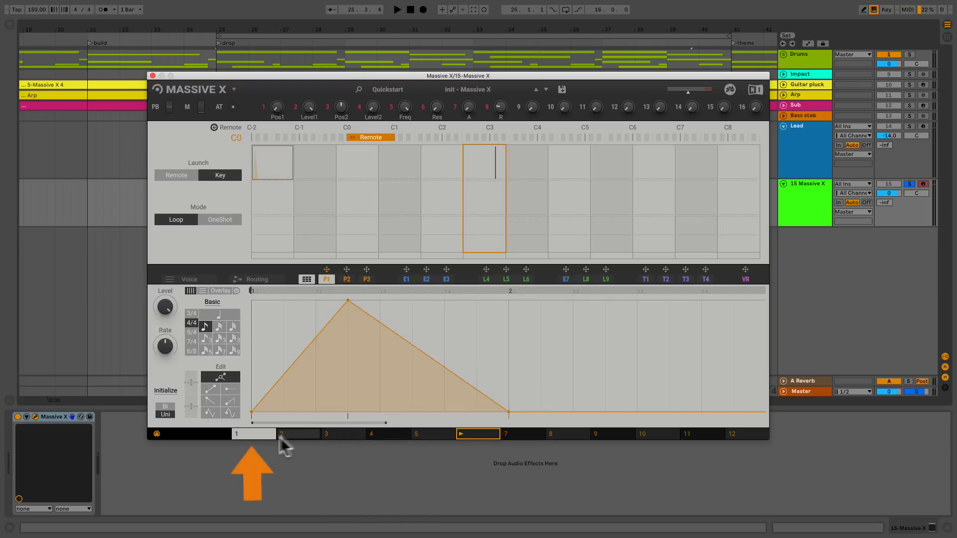
left_click(247, 435)
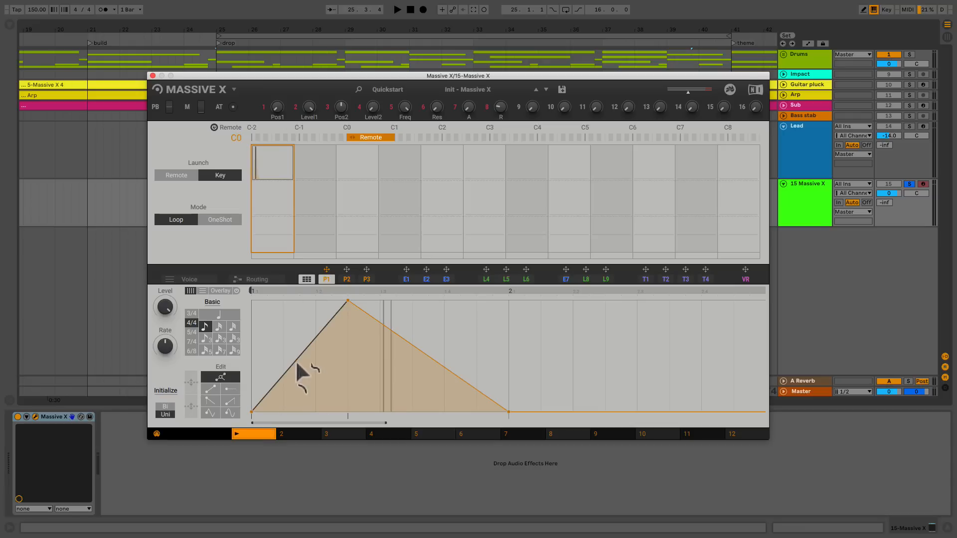
Step: Curve the rise and decay into a sharp early spike and set the loop bracket near bar 8
left_click_drag(299, 366, 299, 397)
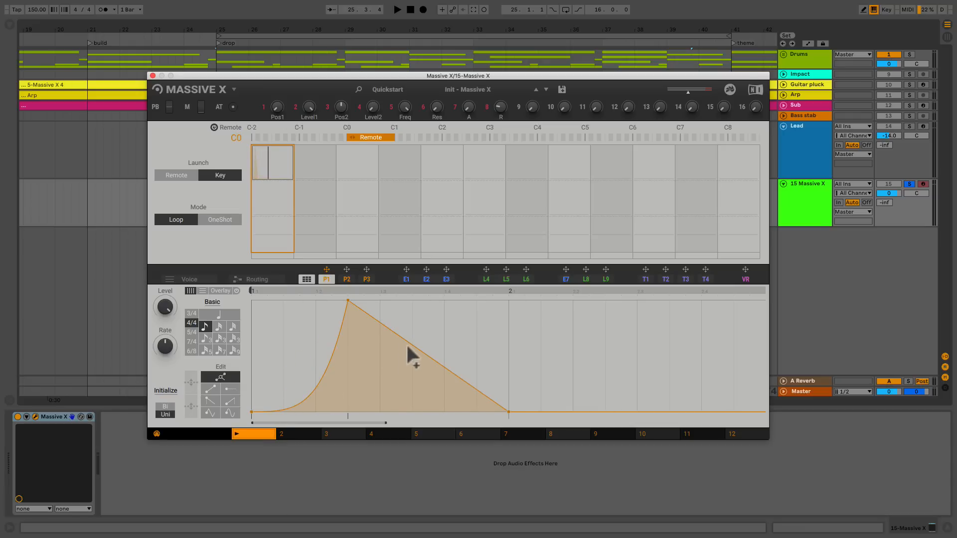
left_click_drag(410, 358, 410, 363)
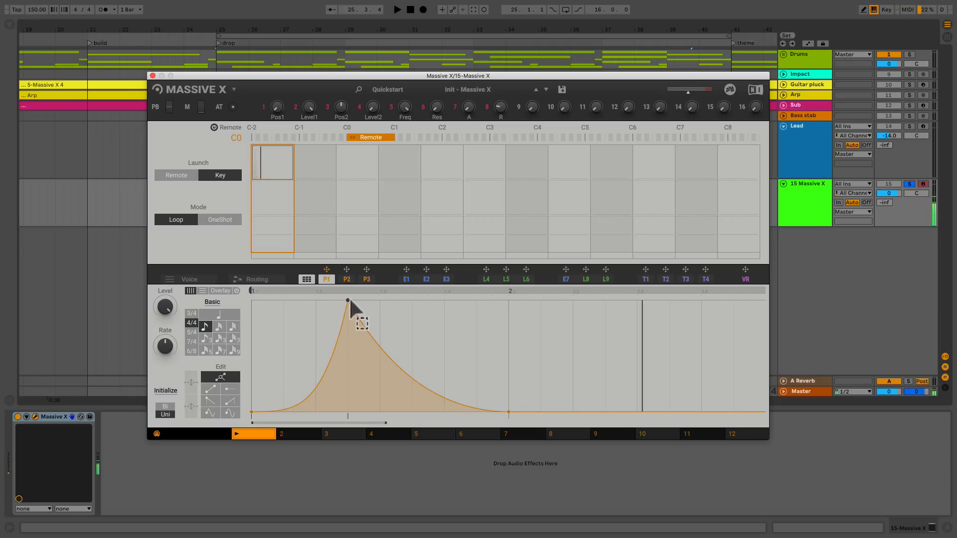
left_click_drag(349, 303, 309, 305)
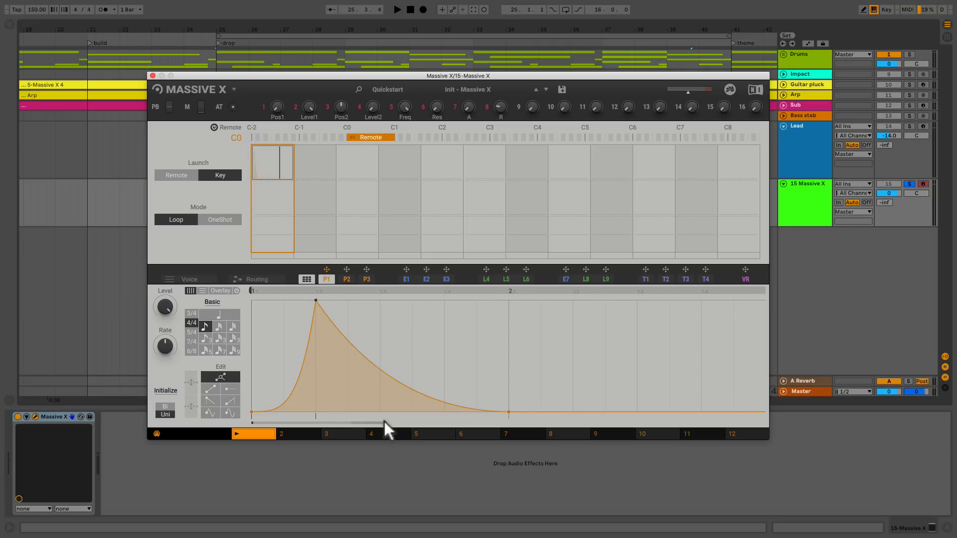
left_click_drag(384, 420, 761, 423)
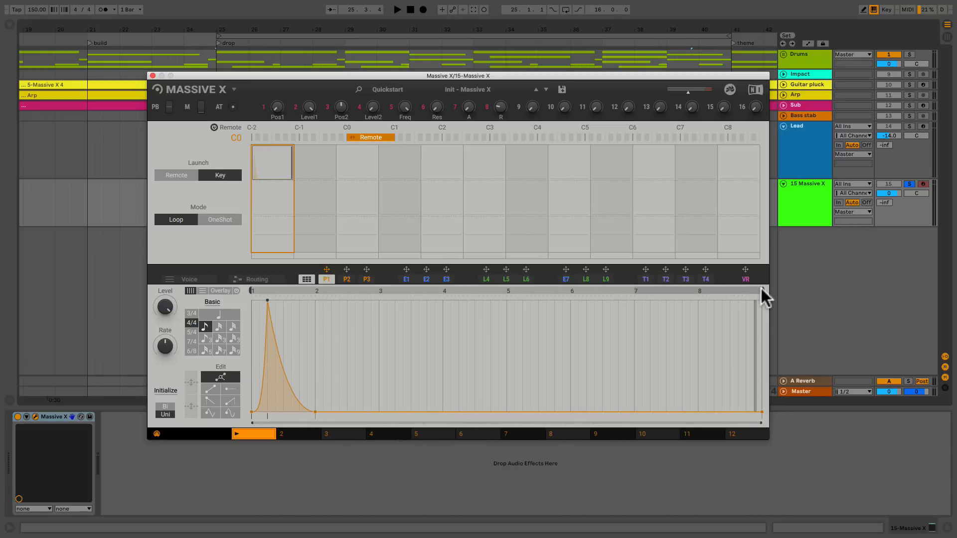
mouse_move(636, 290)
left_mouse_down()
mouse_move(731, 295)
mouse_move(326, 280)
left_mouse_up()
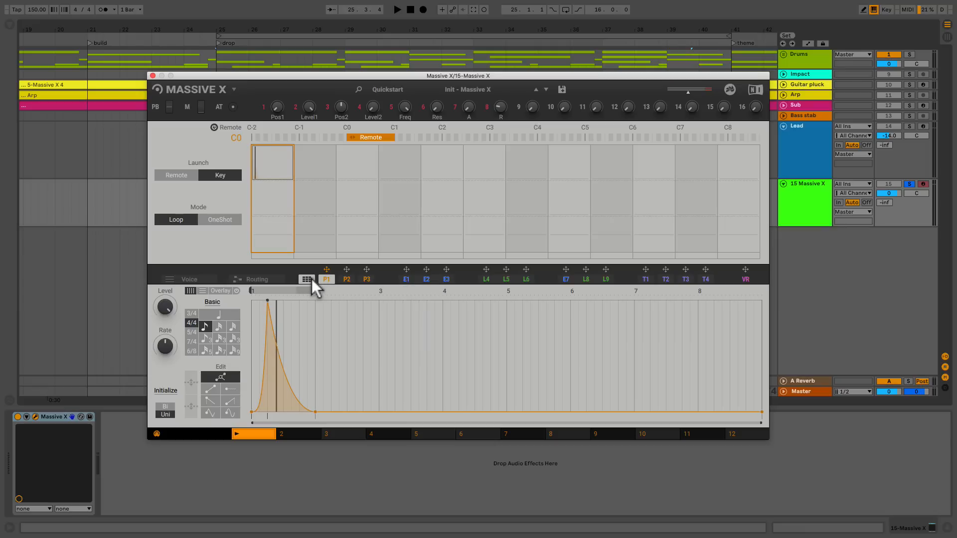
left_click_drag(761, 420, 377, 432)
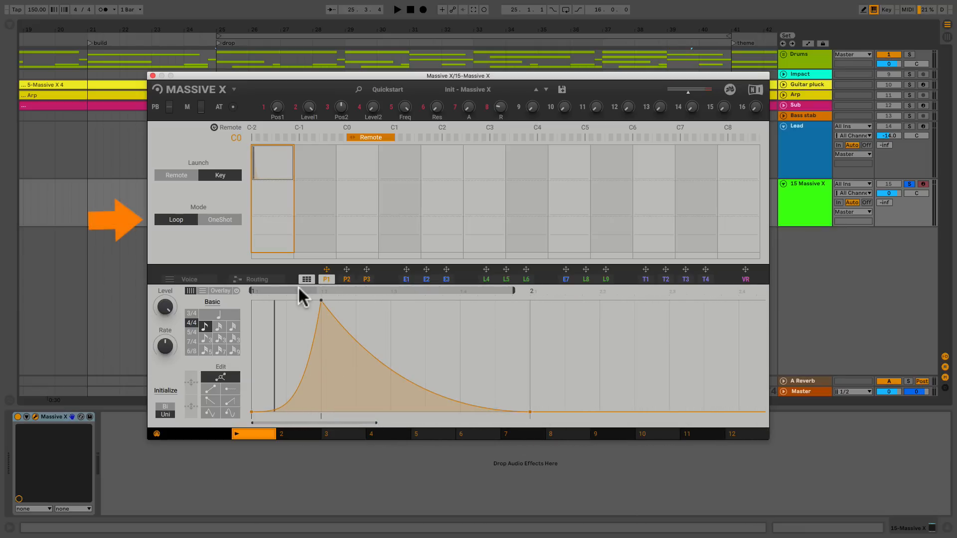
Step: Set Performer 1's mode to OneShot so the spike plays once per trigger
left_click(219, 221)
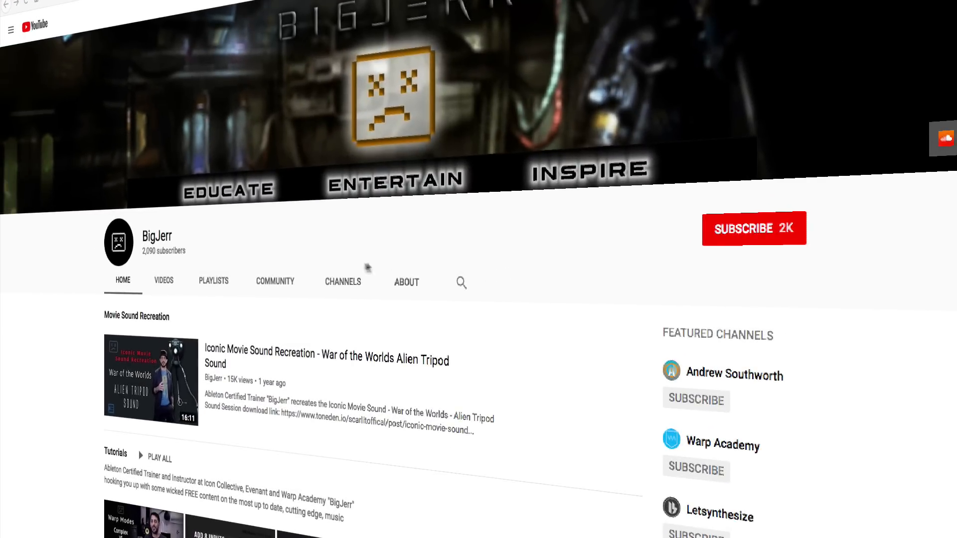
Step: Subscribe to the tutorial channel with upload notifications turned on
left_click(743, 238)
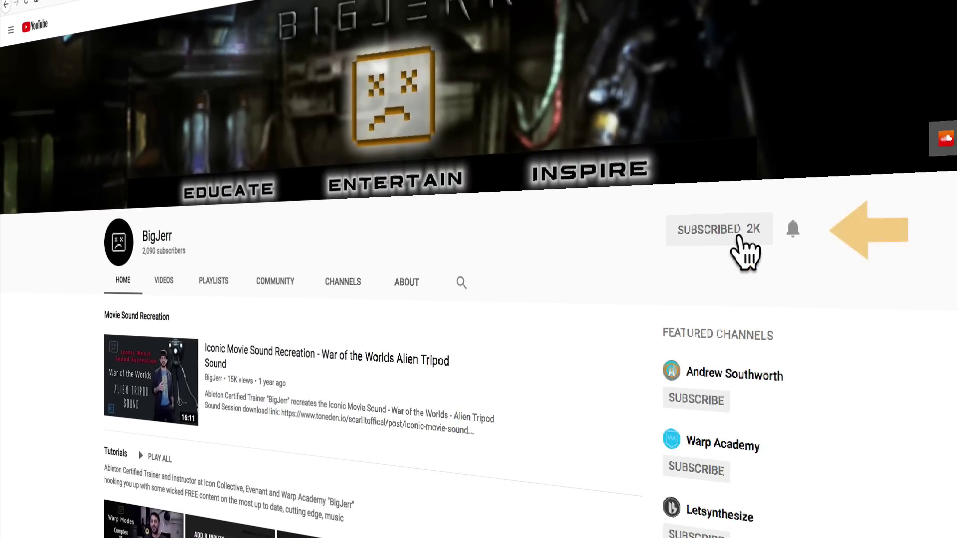
left_click(792, 229)
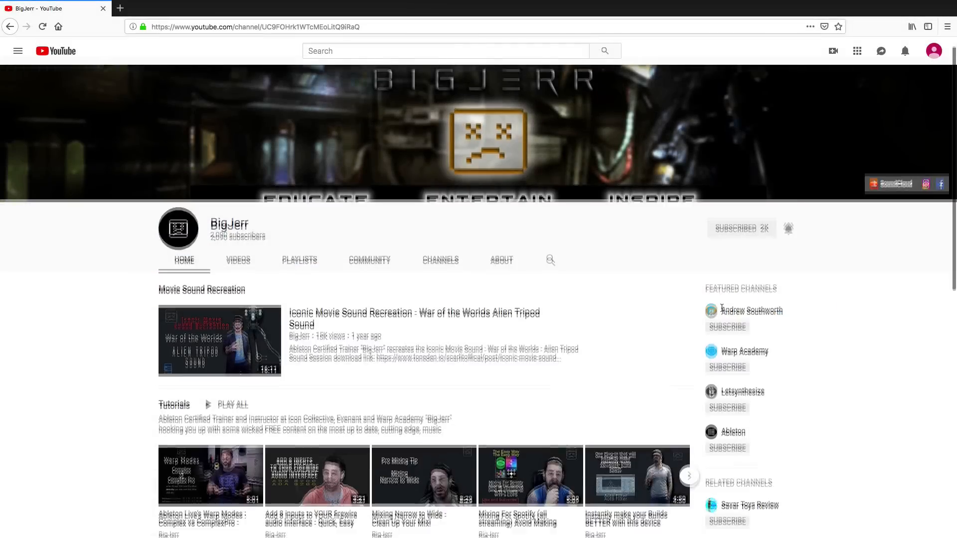
scroll(715, 323, "down", 3)
scroll(715, 323, "down", 3)
scroll(715, 322, "down", 3)
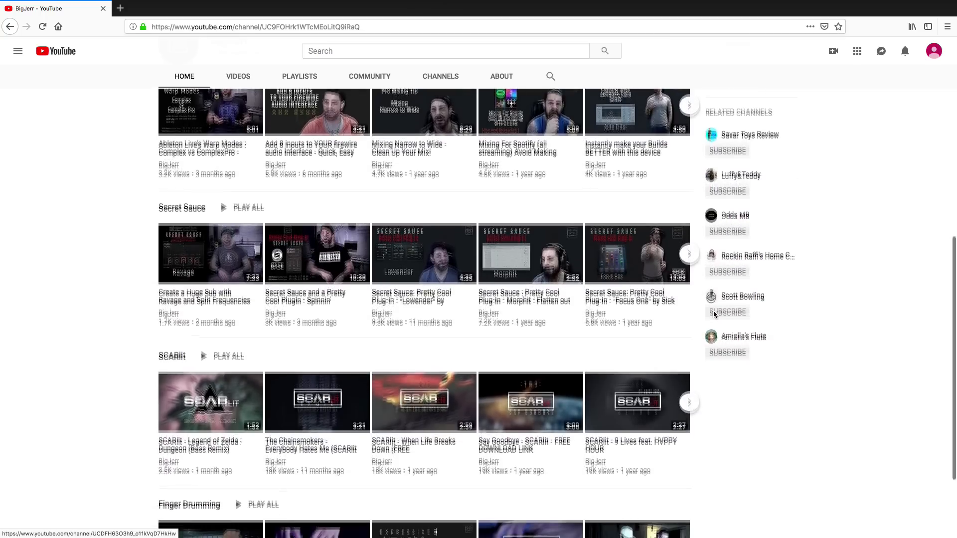
scroll(715, 323, "down", 2)
scroll(714, 314, "down", 2)
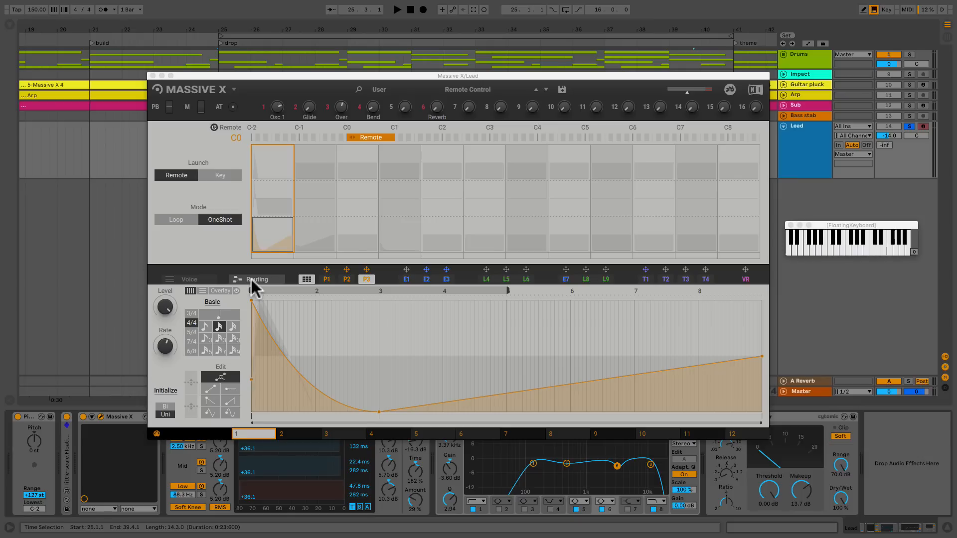
left_click(252, 279)
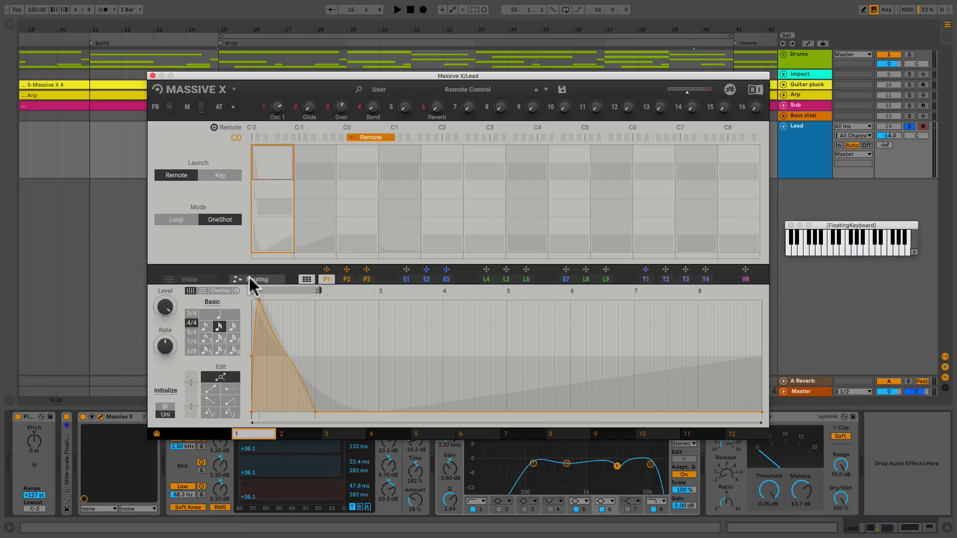
left_click(307, 279)
left_click(343, 279)
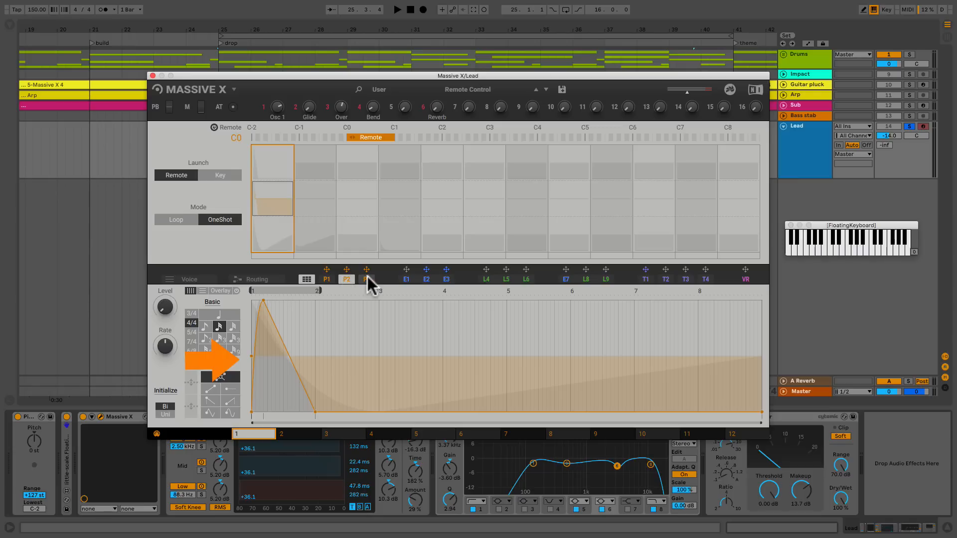
left_click(367, 278)
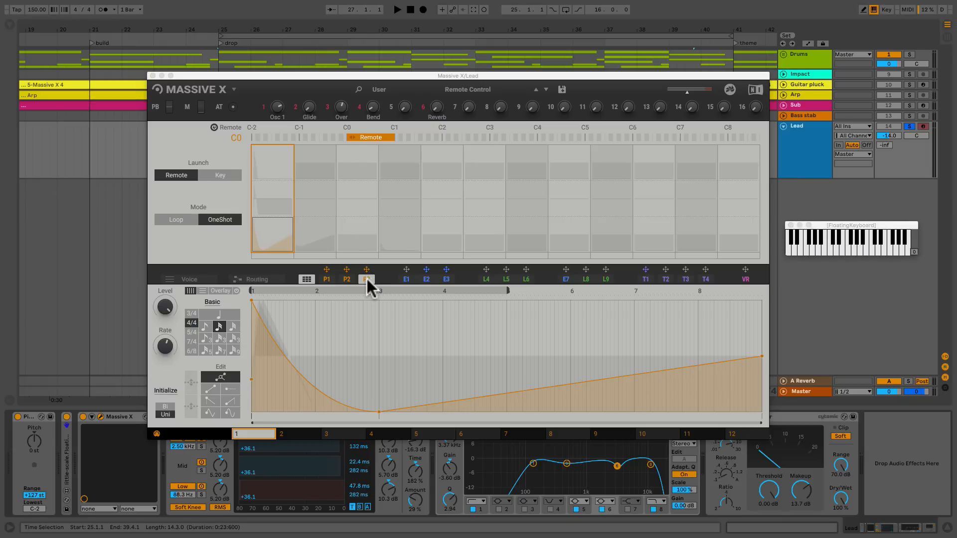
Step: Select the Lead clip's low trigger notes C0 to E0 in the note editor
left_click(153, 77)
double_click(305, 126)
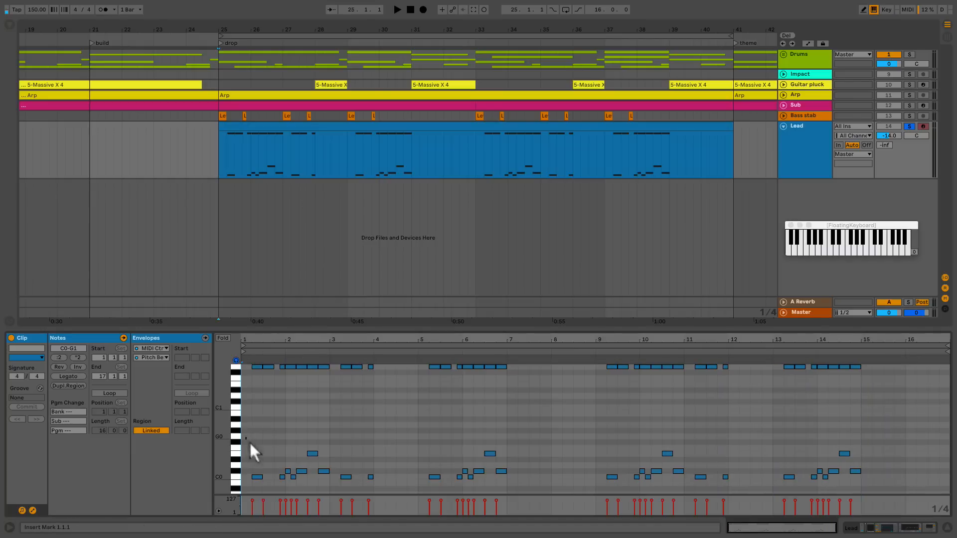
mouse_move(249, 441)
left_mouse_down()
mouse_move(835, 504)
mouse_move(871, 494)
left_mouse_up()
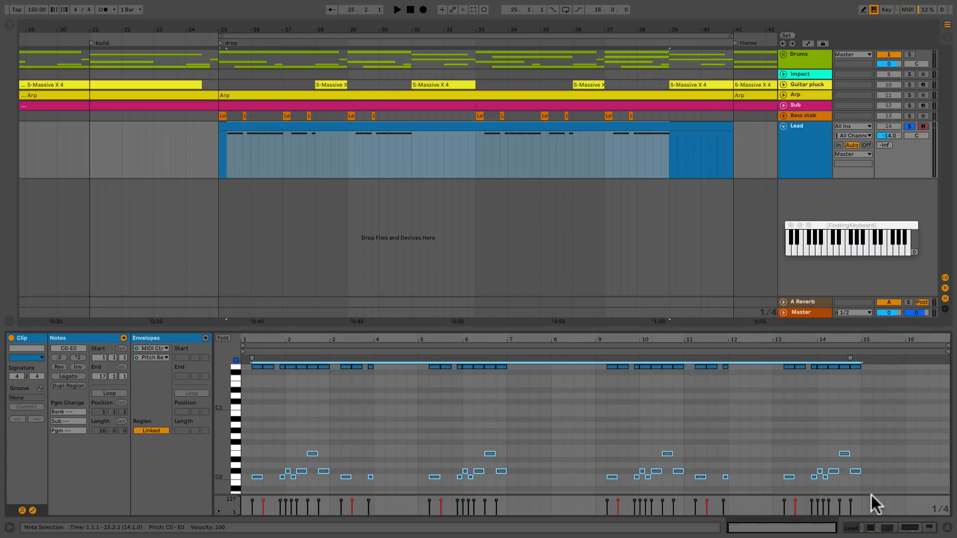
Step: Bring the Lead's Massive X window back over the arrangement and start playback
double_click(800, 145)
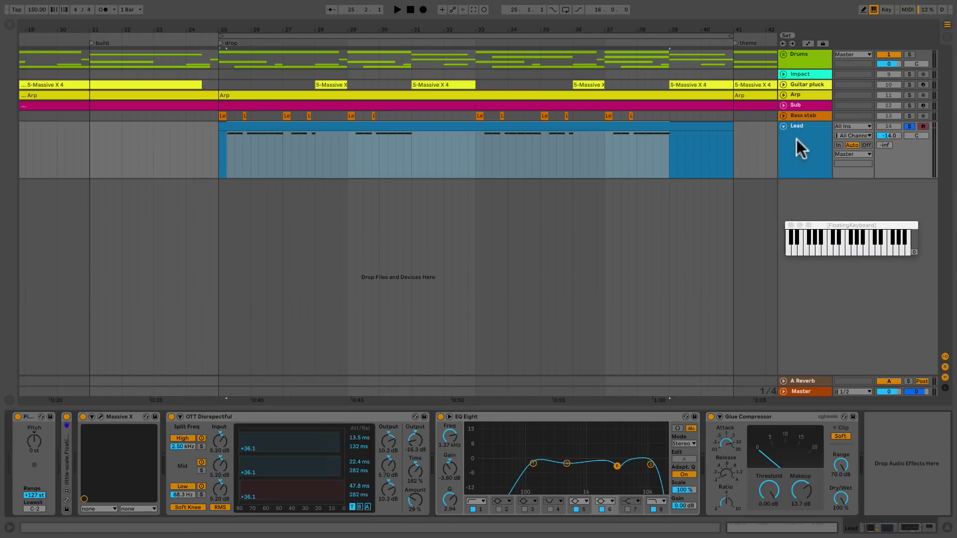
double_click(99, 416)
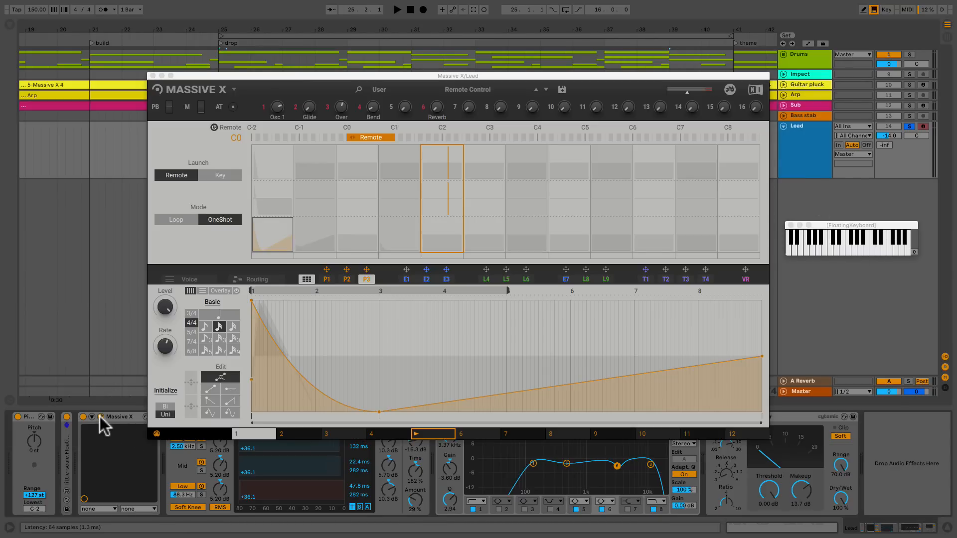
key("space")
left_click(152, 76)
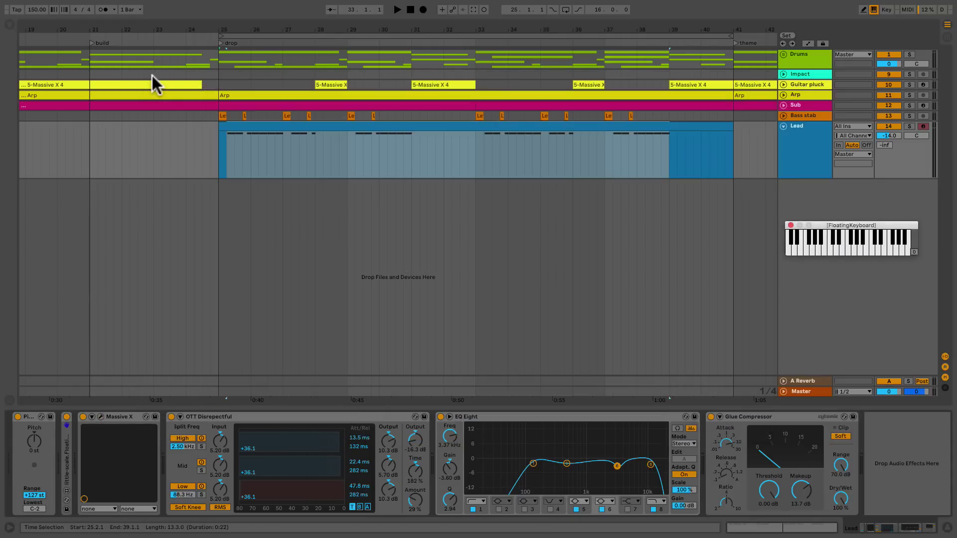
double_click(292, 125)
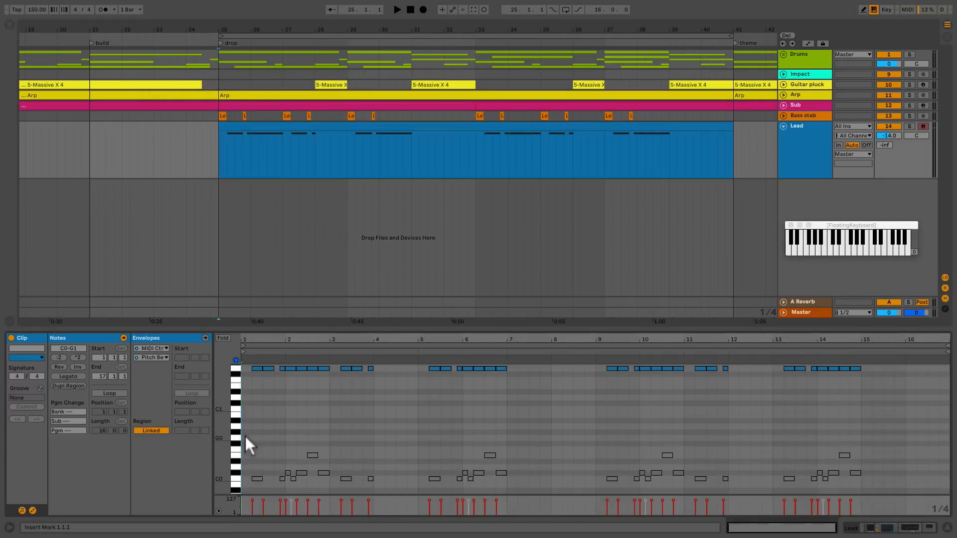
mouse_move(245, 436)
left_mouse_down()
mouse_move(495, 486)
mouse_move(882, 485)
left_mouse_up()
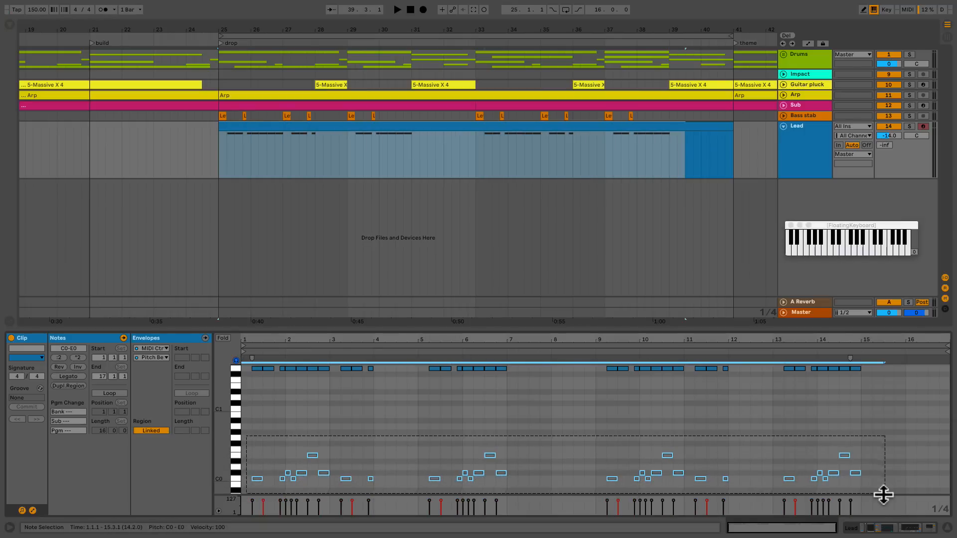
key("space")
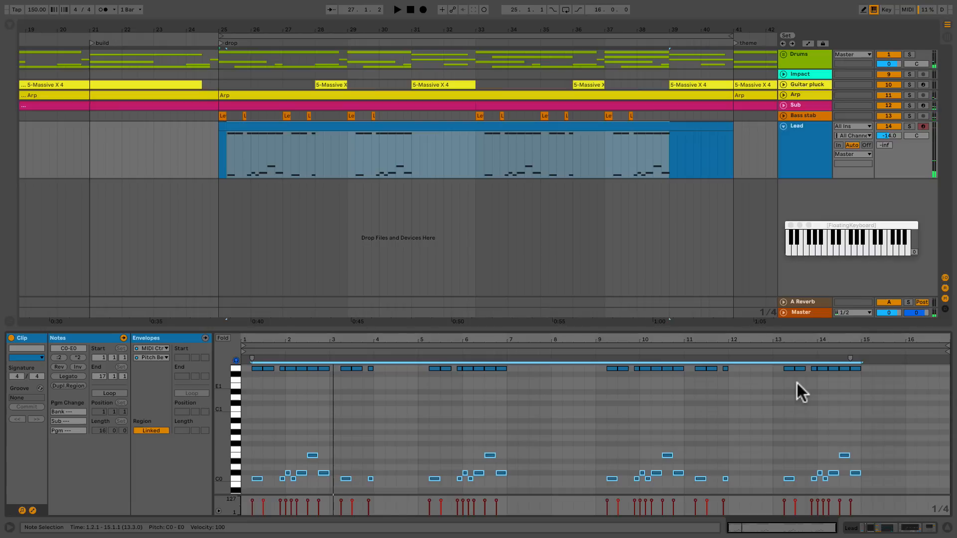
double_click(800, 137)
double_click(107, 417)
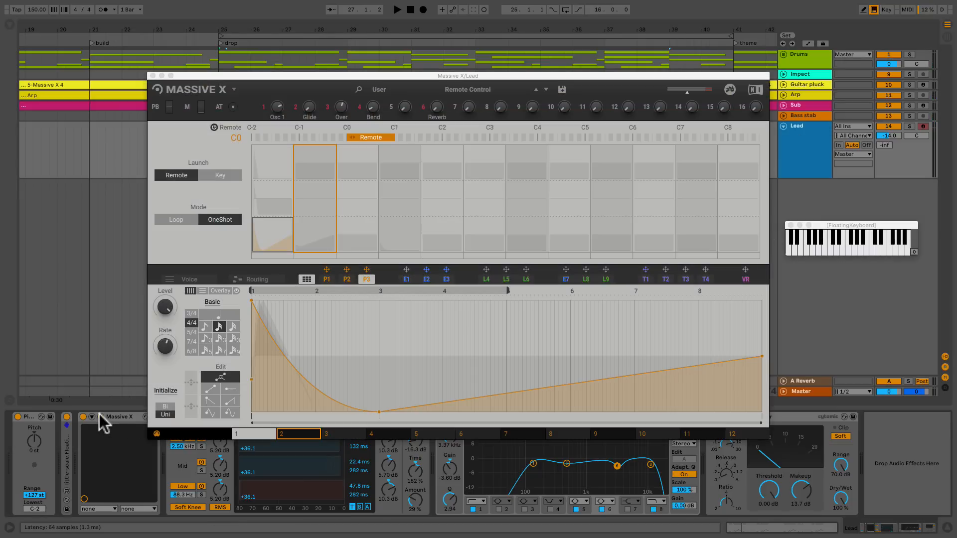